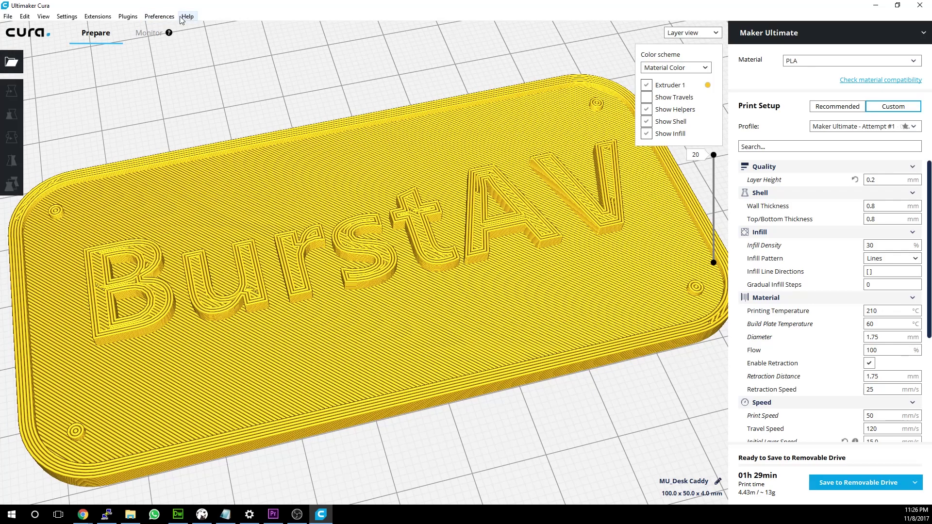
# Open the printer preferences and start an OctoPrint connection for the Maker Ultimate
pyautogui.click(160, 16)
pyautogui.click(173, 30)
pyautogui.click(310, 151)
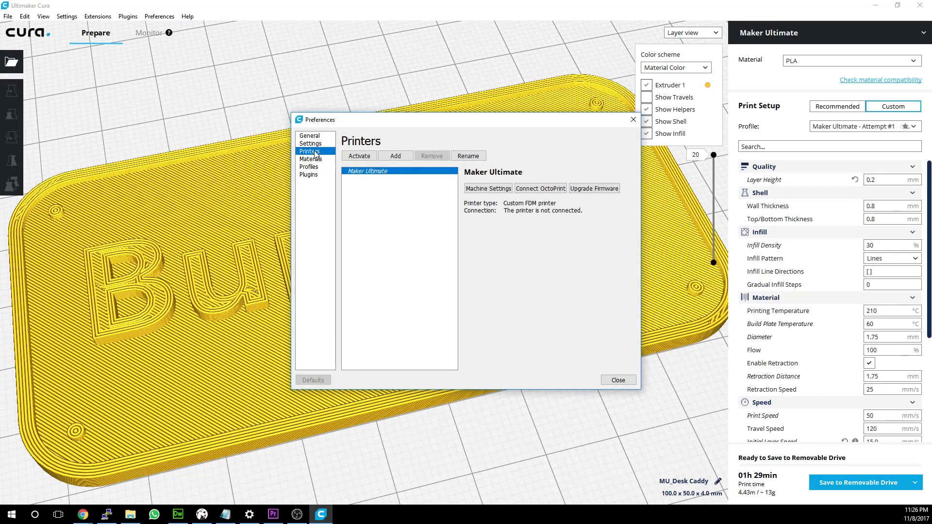
pyautogui.click(540, 188)
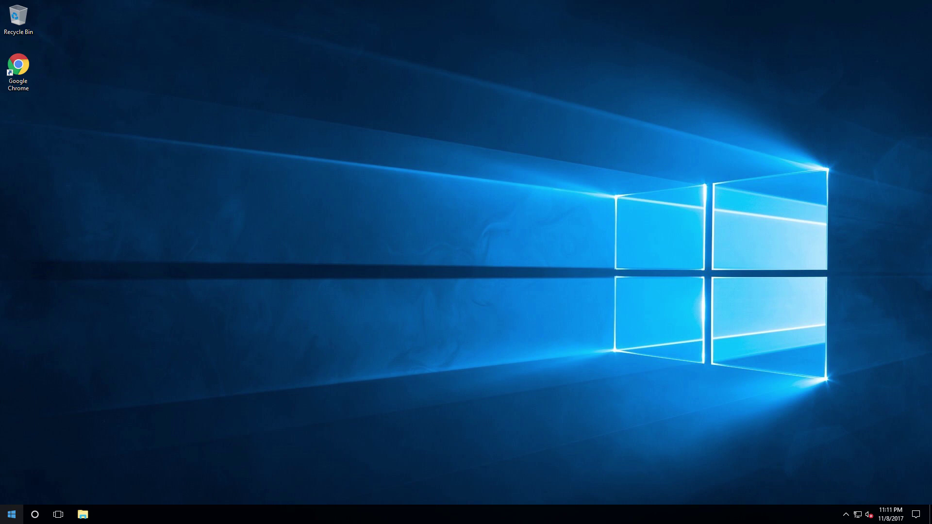
# Search the web for 'cura' in Chrome and open the Ultimaker Cura page
pyautogui.doubleClick(26, 91)
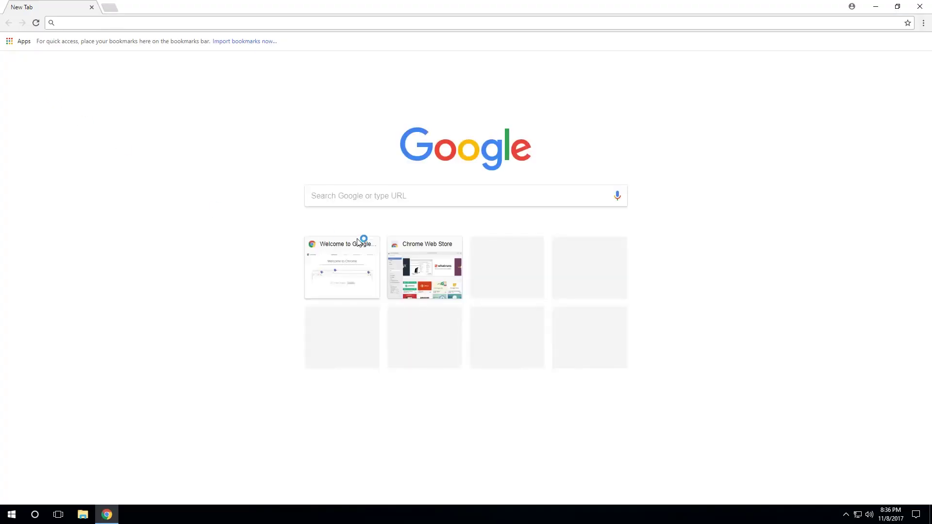
pyautogui.write('cura')
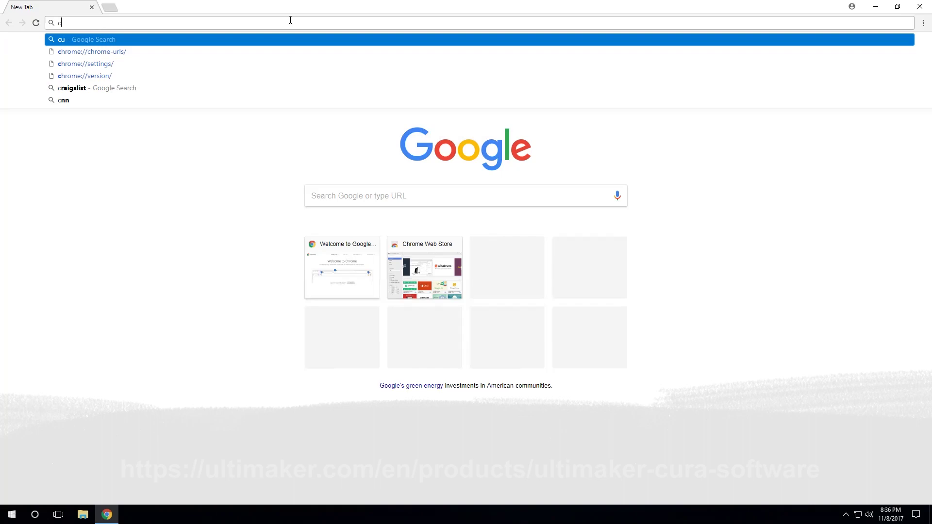
pyautogui.press('Return')
pyautogui.click(143, 122)
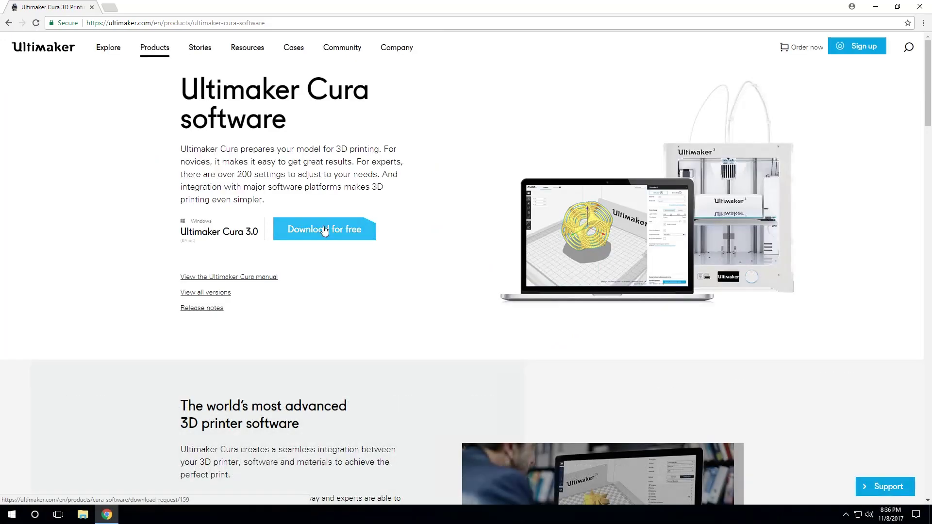
# Download the free Cura installer, choosing not to share any usage information
pyautogui.click(339, 237)
pyautogui.click(478, 297)
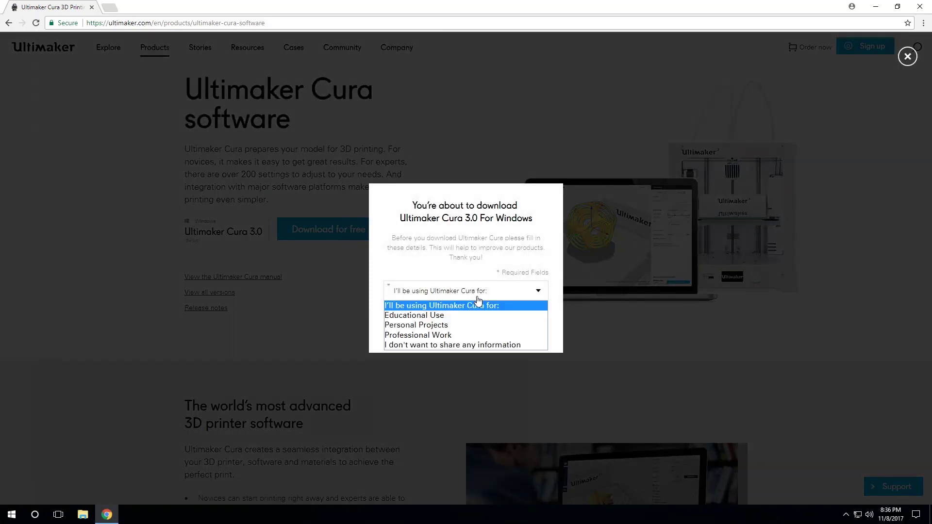
pyautogui.click(436, 346)
pyautogui.click(471, 322)
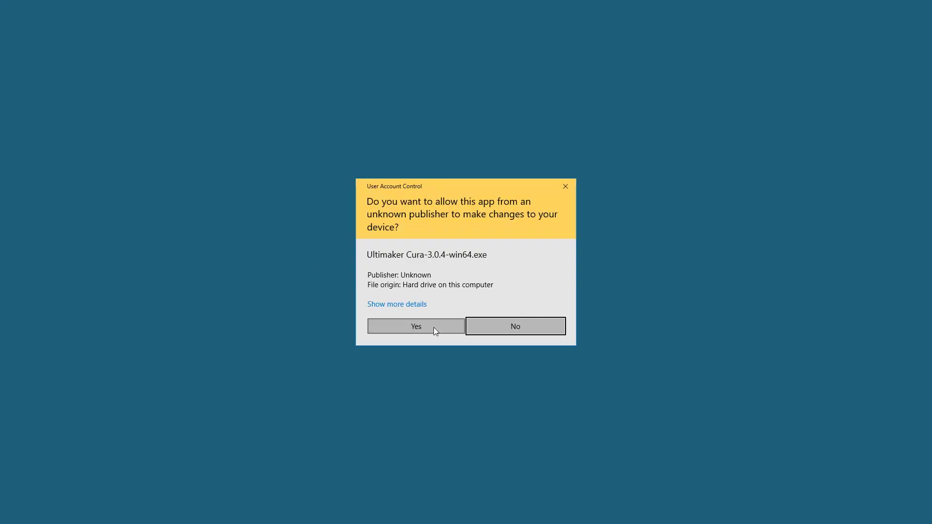
# Install Ultimaker Cura 3.0.4 with default location, Start menu folder and components, then launch it
pyautogui.click(434, 328)
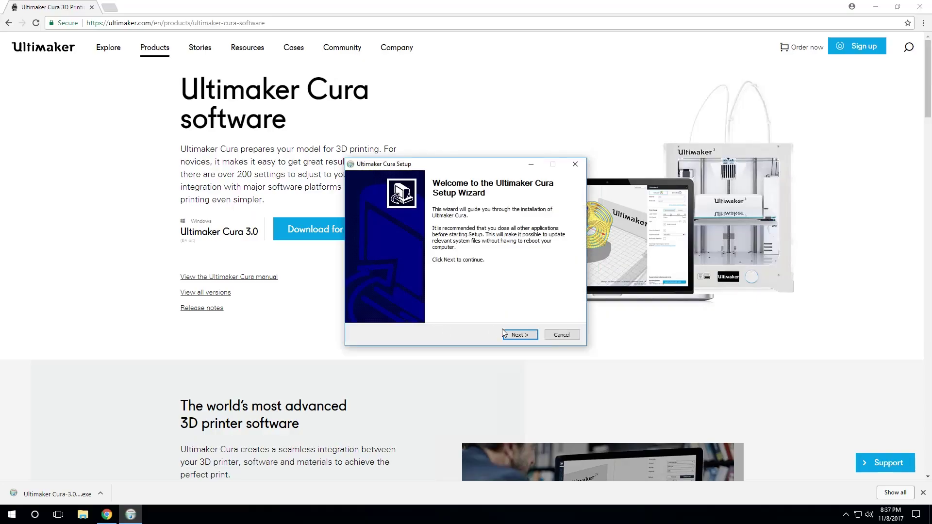
pyautogui.click(517, 335)
pyautogui.click(517, 335)
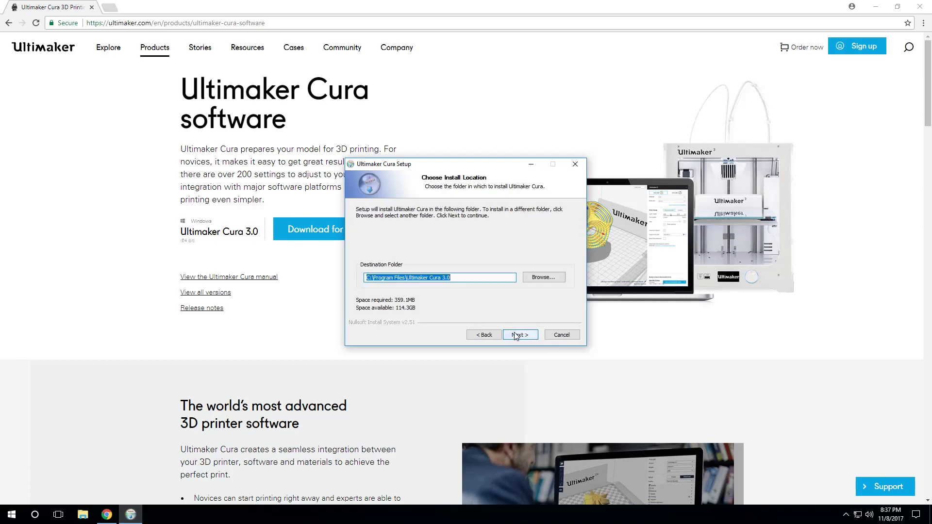
pyautogui.click(515, 335)
pyautogui.click(516, 335)
pyautogui.click(516, 335)
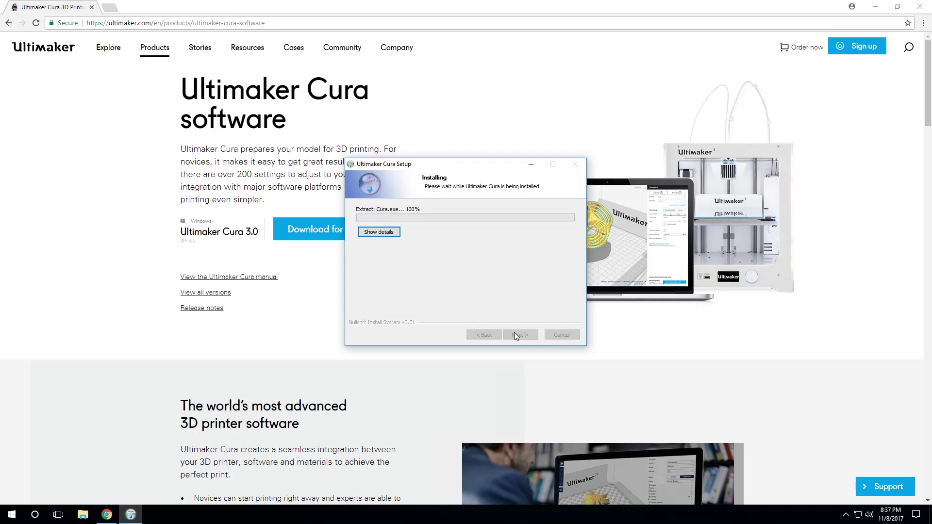
pyautogui.press('space')
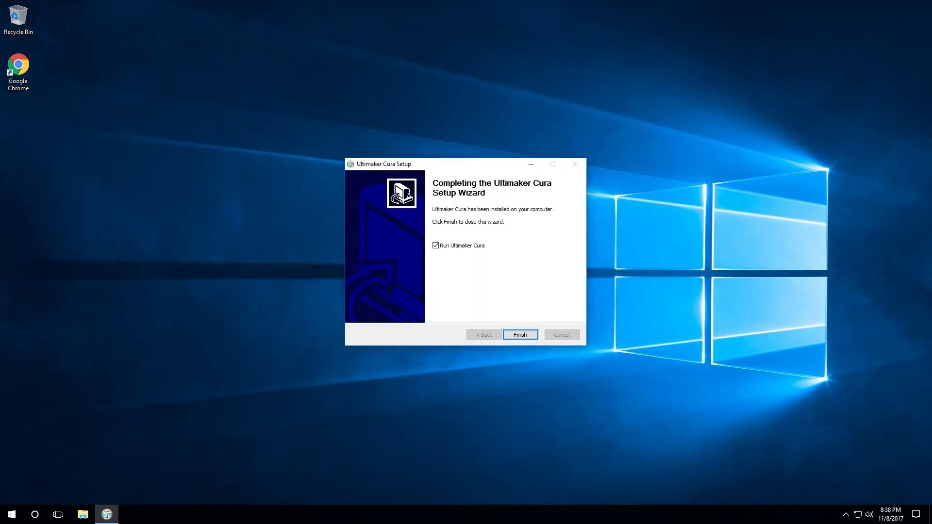
pyautogui.click(520, 335)
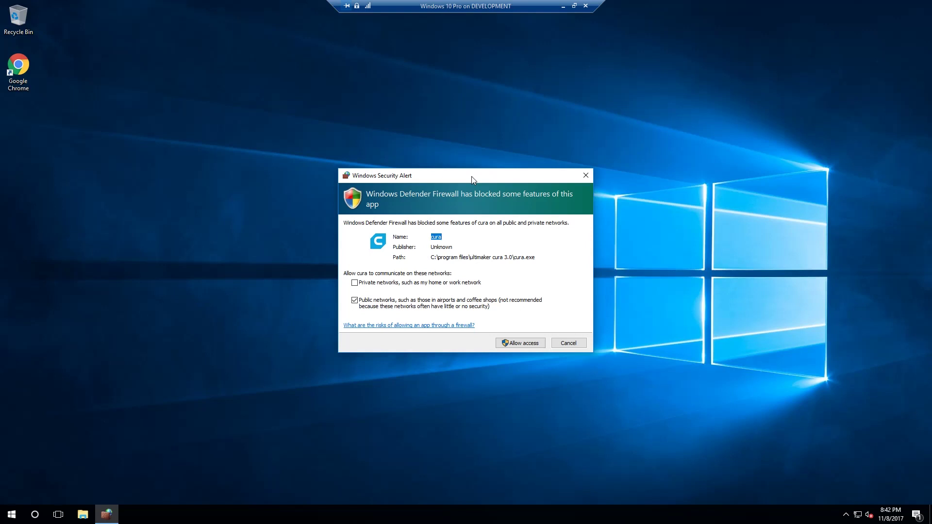
# Allow Cura through the Windows firewall and accept the Ultimaker user agreement
pyautogui.click(520, 342)
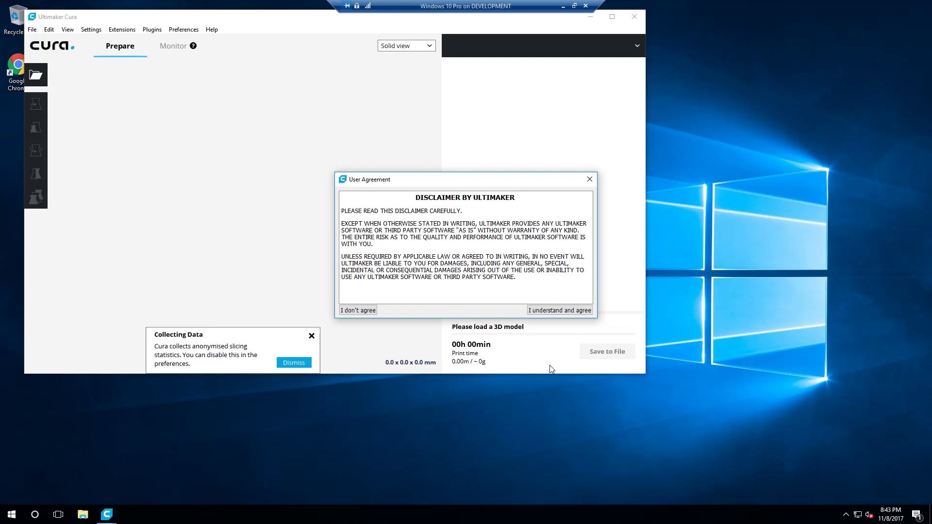
pyautogui.click(566, 311)
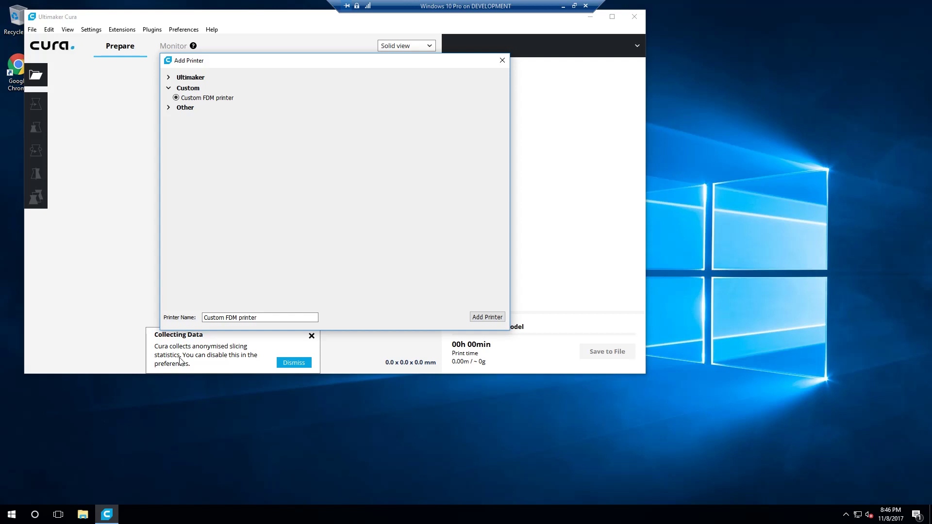
# Rename the Custom FDM printer to 'Monoprice Maker Ultimate v2' and add it
pyautogui.click(277, 317)
pyautogui.moveTo(277, 317); pyautogui.dragTo(186, 327)
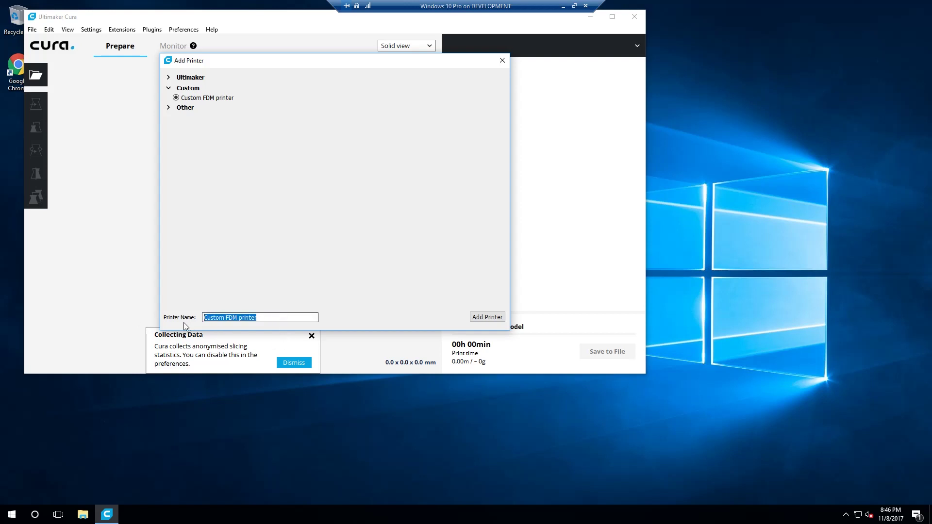
pyautogui.write('Monoprice Maker Ultimate')
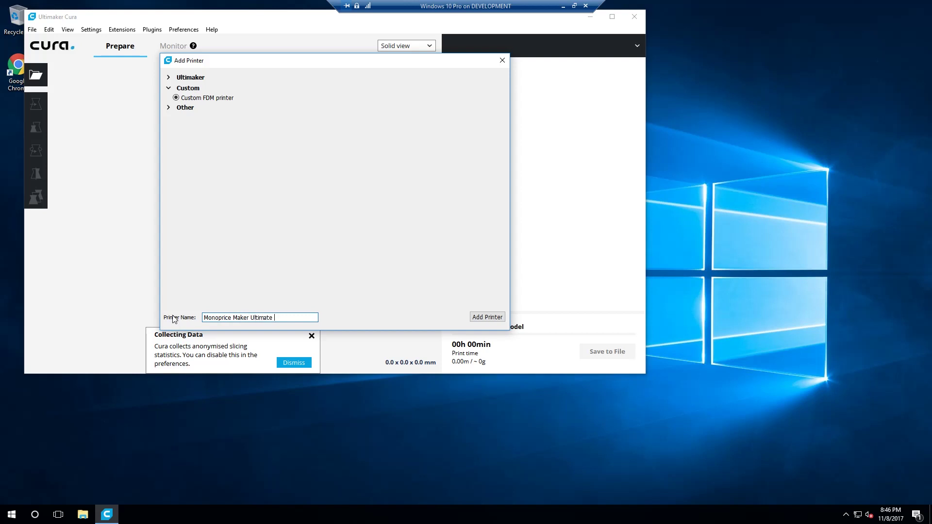
pyautogui.write(' v2')
pyautogui.click(487, 318)
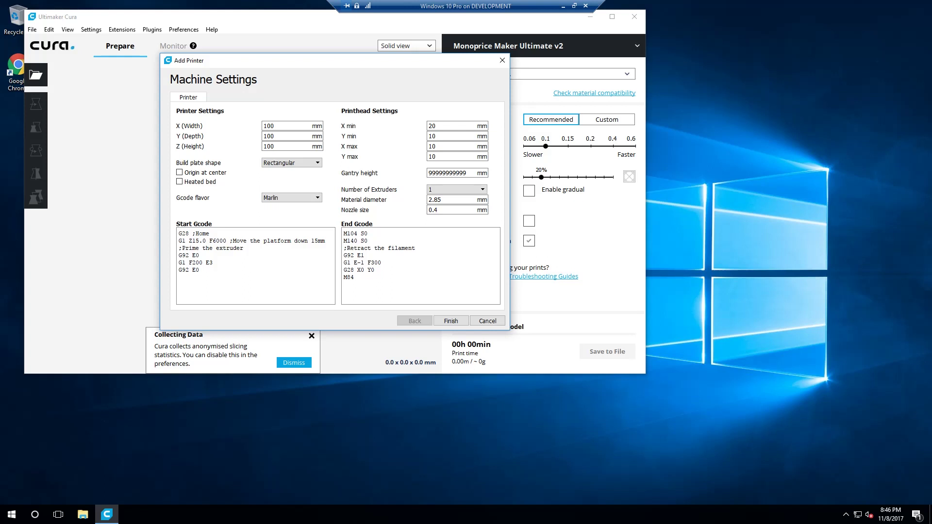
# Set the build volume width, depth and height to 200, 200 and 175 mm
pyautogui.doubleClick(291, 125)
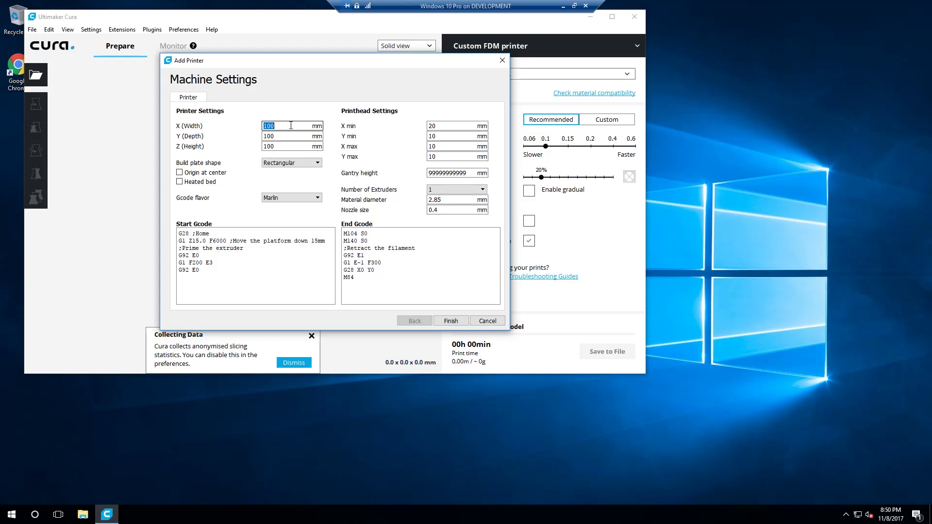
pyautogui.write('200')
pyautogui.click(290, 137)
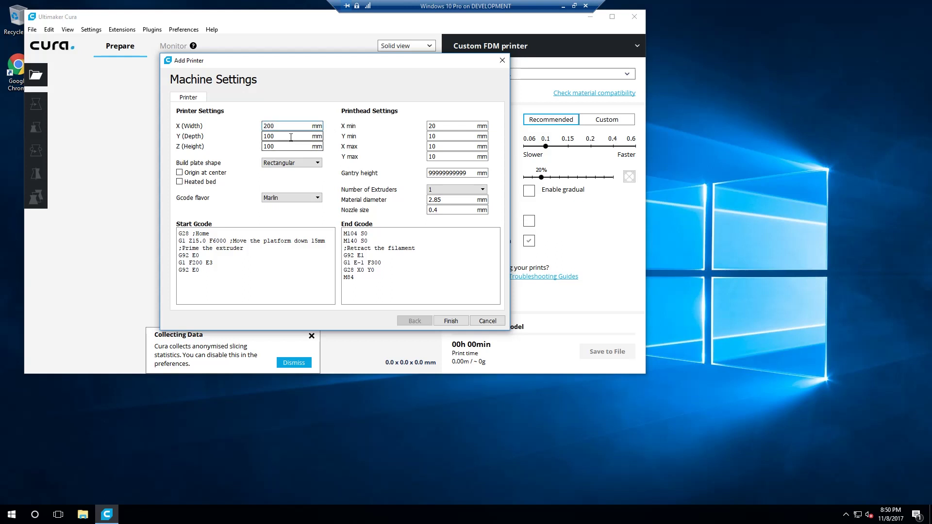
pyautogui.doubleClick(290, 137)
pyautogui.write('200')
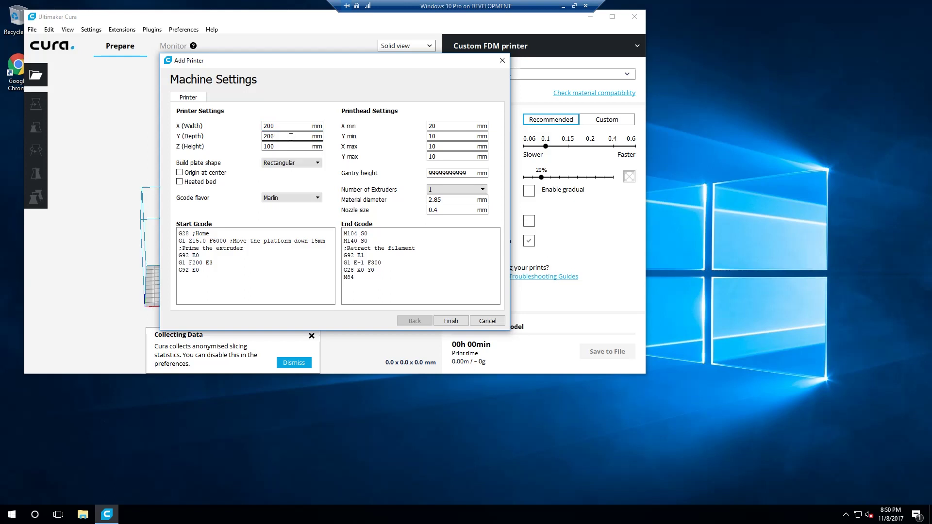
pyautogui.click(291, 149)
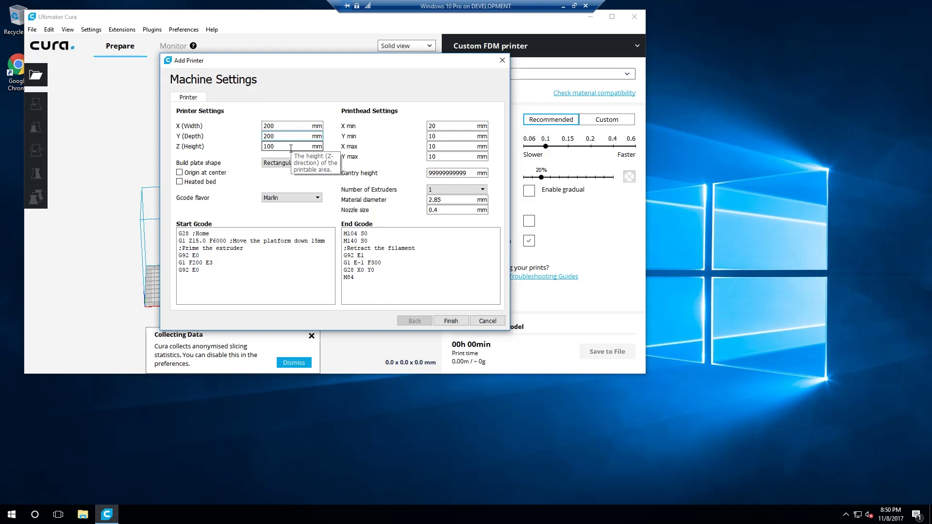
pyautogui.doubleClick(291, 147)
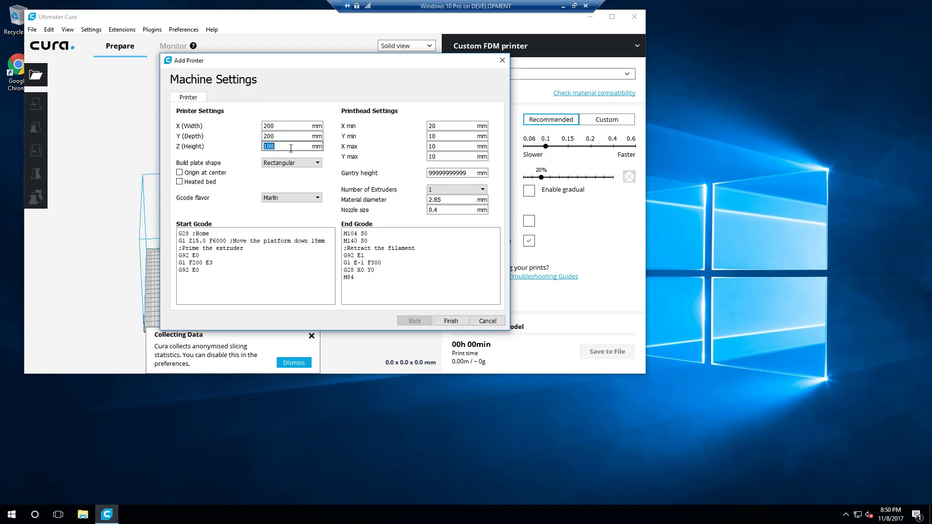
pyautogui.write('175')
# Set the printhead X min clearance to 20 mm
pyautogui.doubleClick(446, 127)
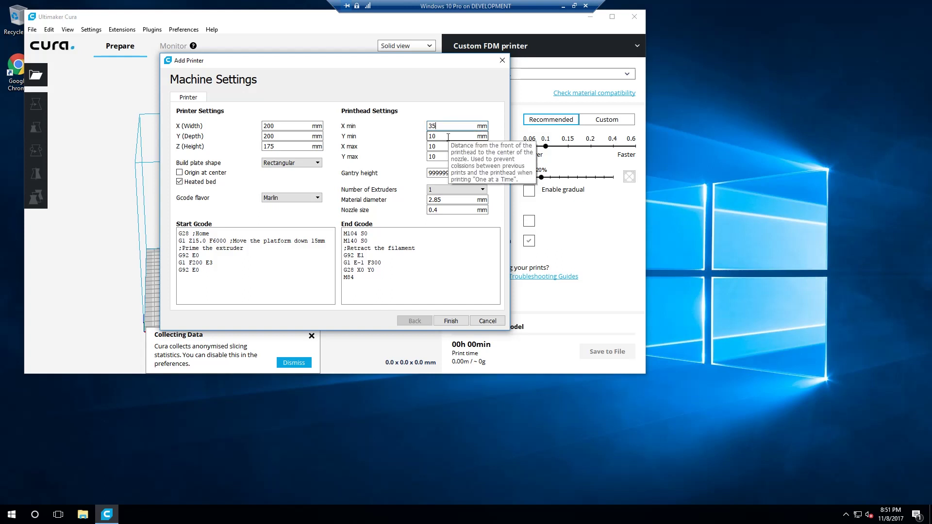
pyautogui.doubleClick(448, 126)
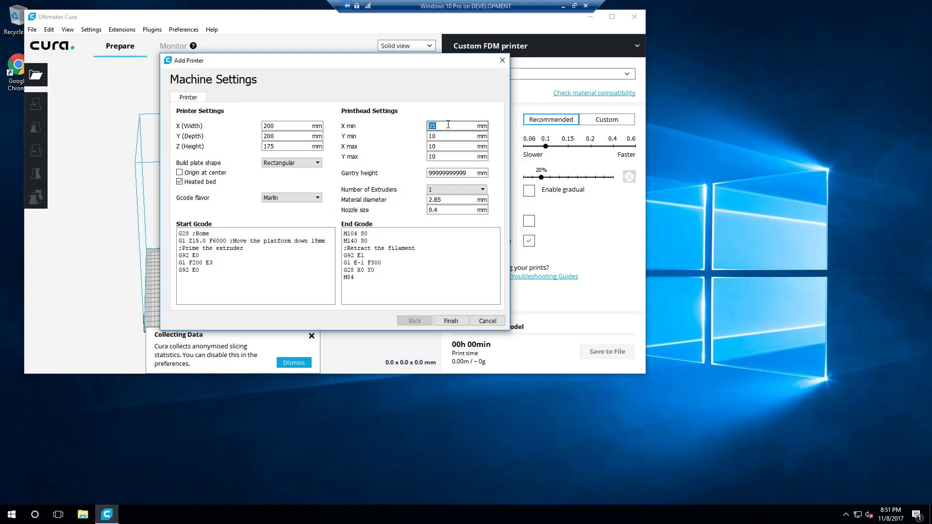
pyautogui.write('20')
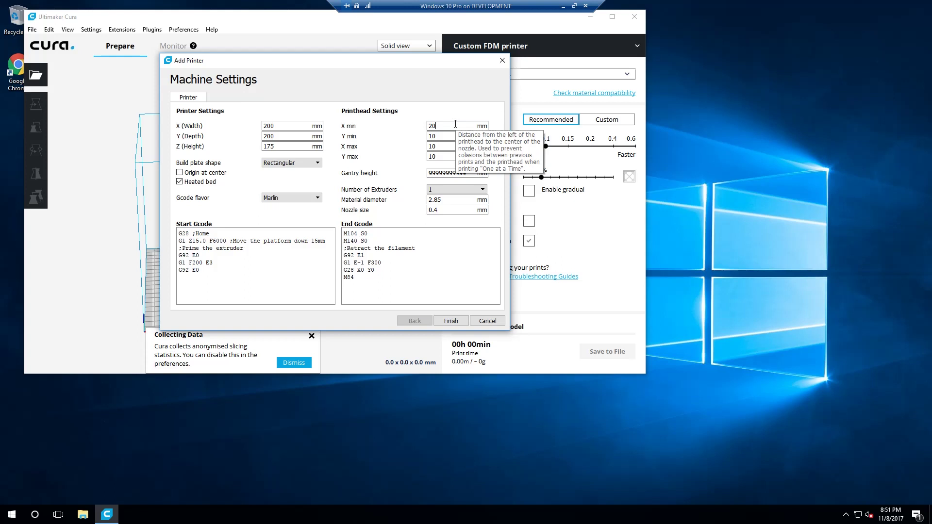
# Set the printhead clearances to Y min 25, X max 45 and Y max 90 mm
pyautogui.doubleClick(456, 126)
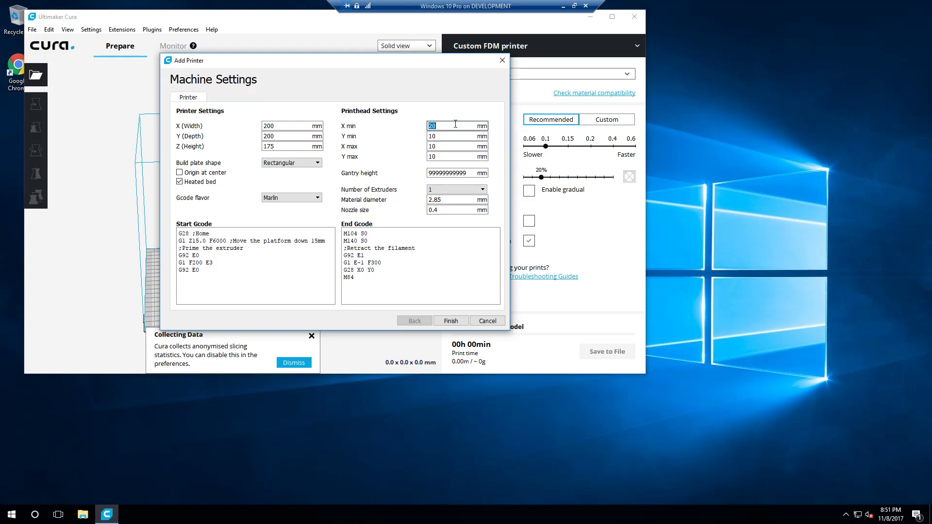
pyautogui.click(455, 136)
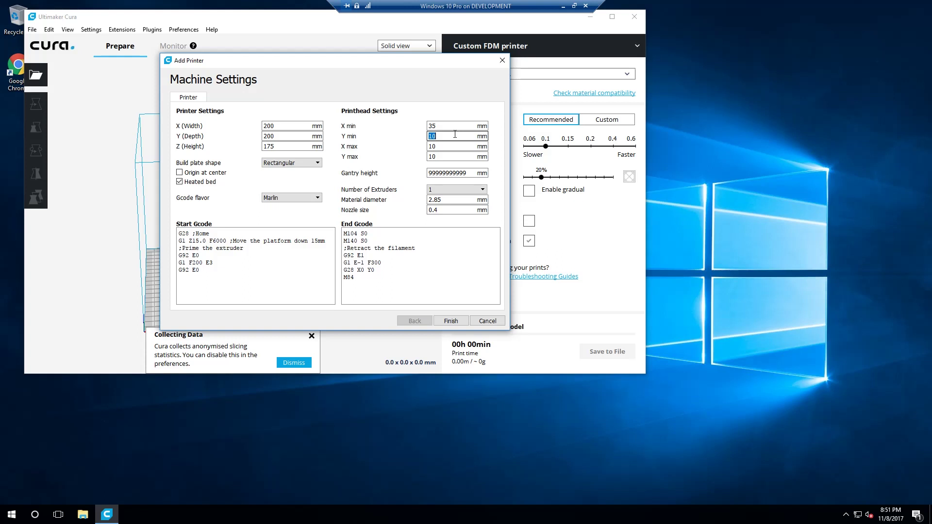
pyautogui.write('25')
pyautogui.doubleClick(448, 146)
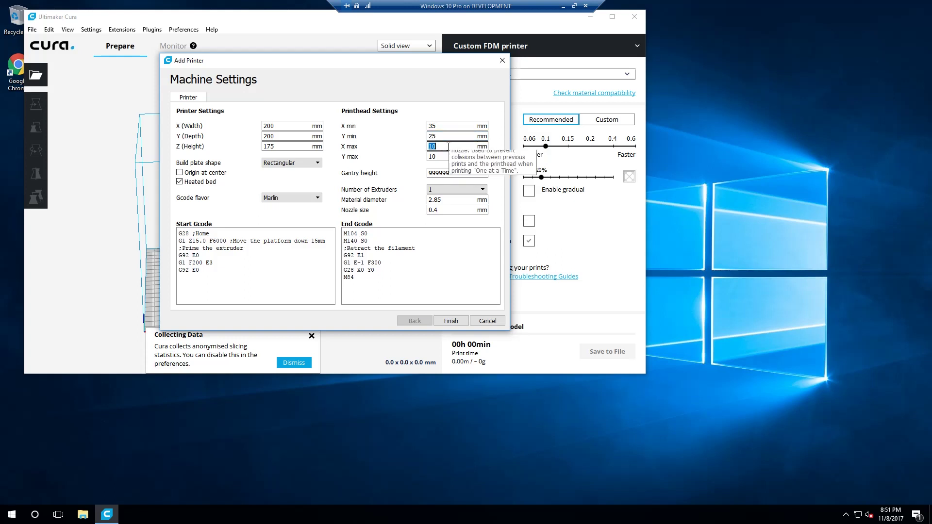
pyautogui.write('45')
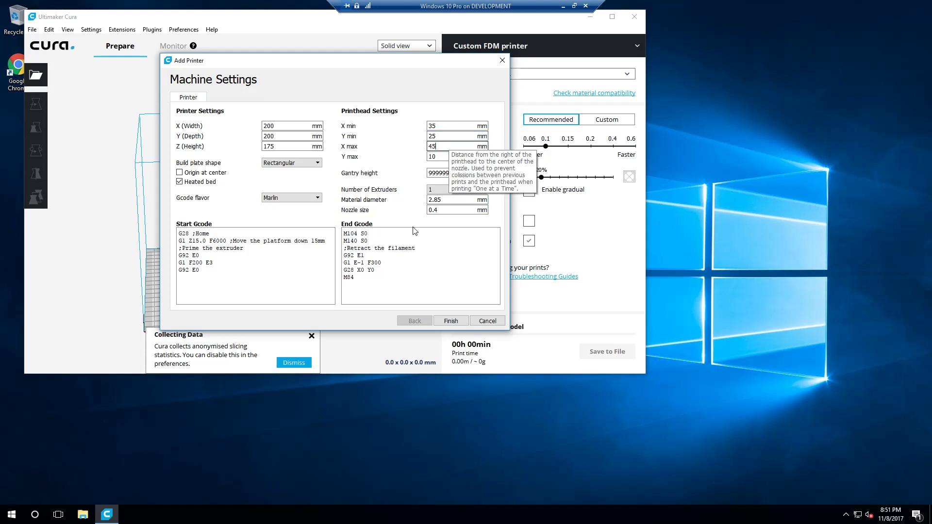
pyautogui.doubleClick(456, 156)
pyautogui.write('90')
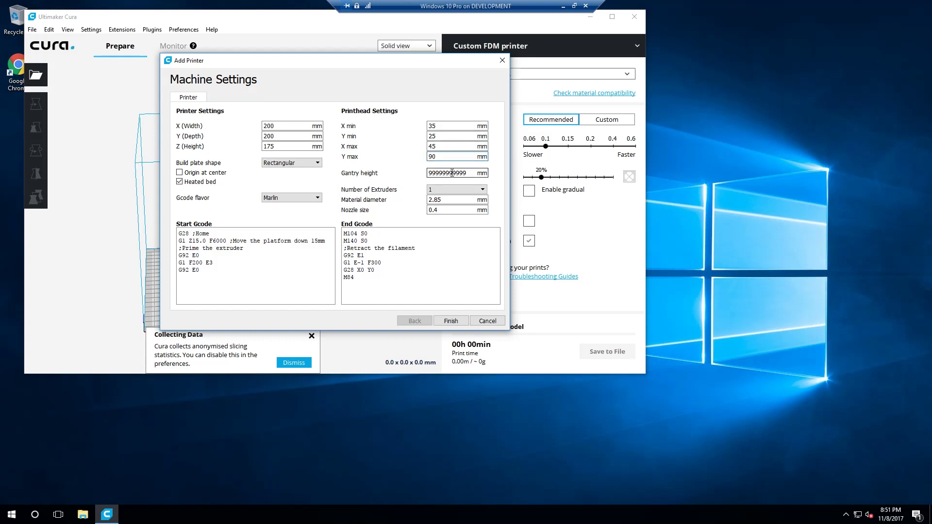
# Set the gantry height to 40 mm and the material diameter to 1.75 mm
pyautogui.doubleClick(452, 173)
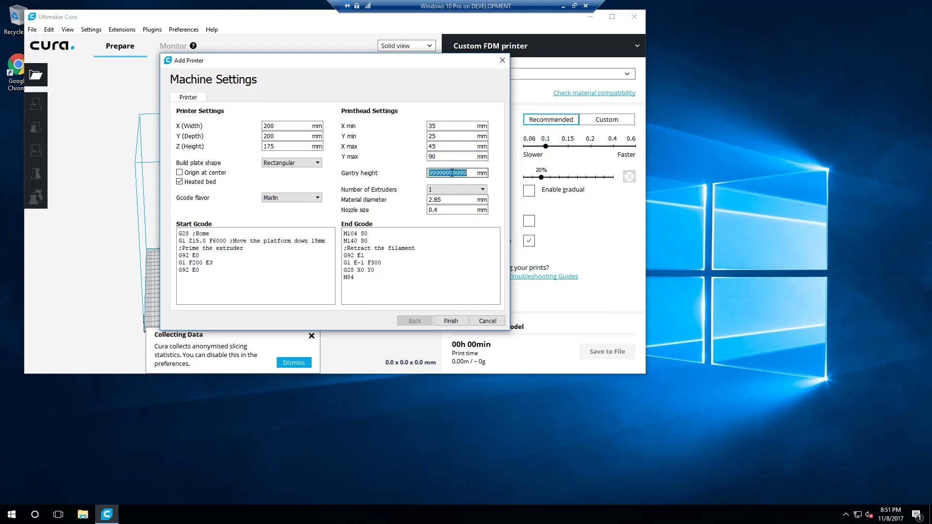
pyautogui.write('40')
pyautogui.doubleClick(451, 199)
pyautogui.write('1')
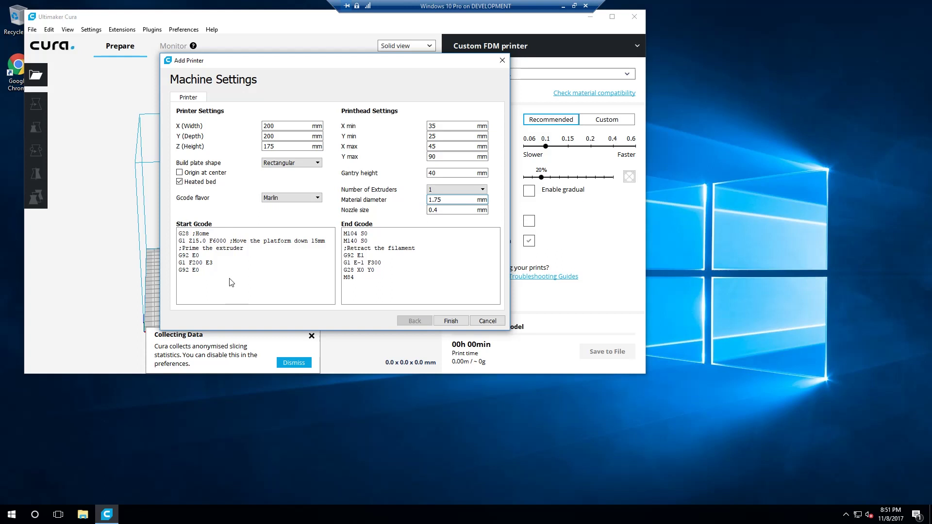
pyautogui.click(399, 291)
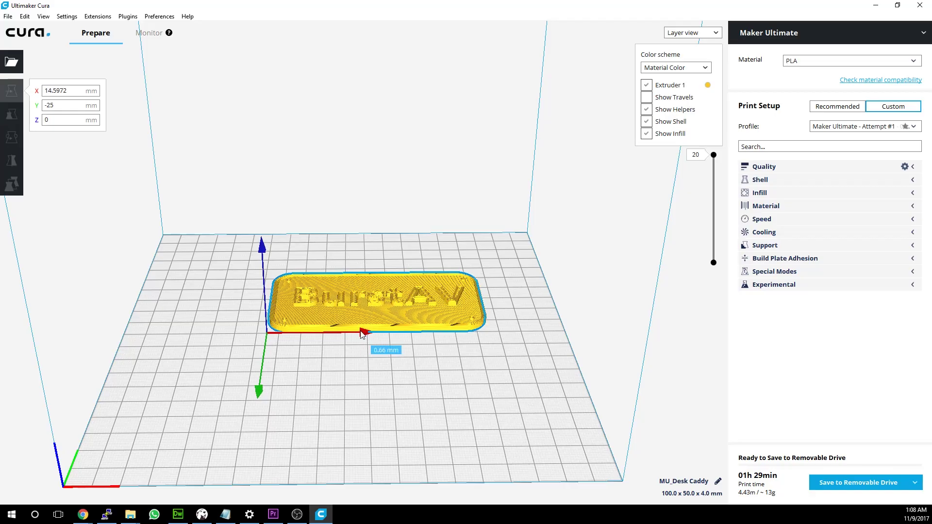
# Move the desk caddy toward the plate centre and save its G-code to the removable drive
pyautogui.moveTo(350, 352); pyautogui.dragTo(333, 360)
pyautogui.moveTo(245, 417); pyautogui.dragTo(244, 443)
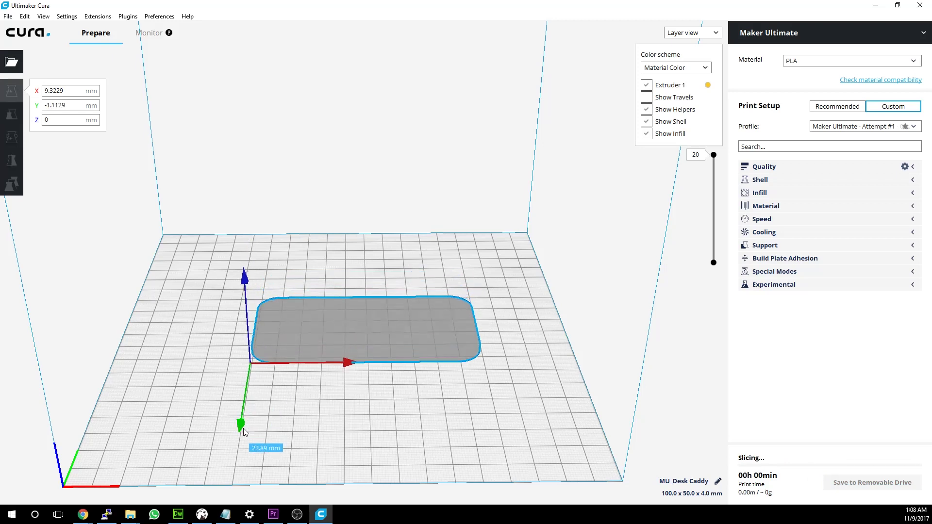
pyautogui.moveTo(348, 367); pyautogui.dragTo(339, 368)
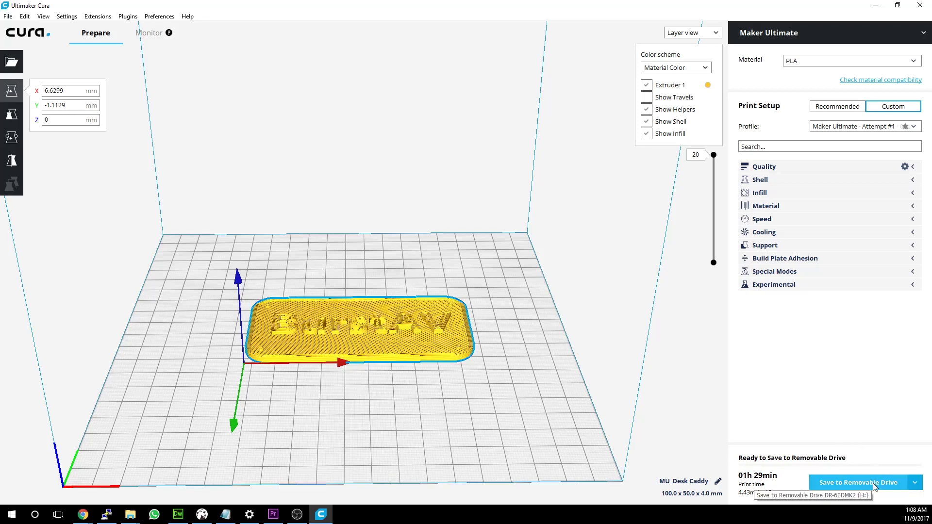
pyautogui.click(873, 485)
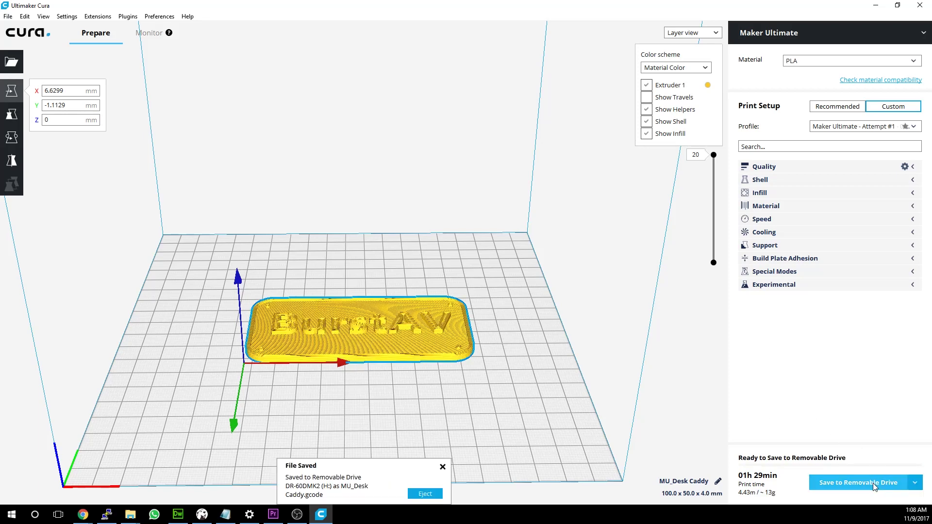